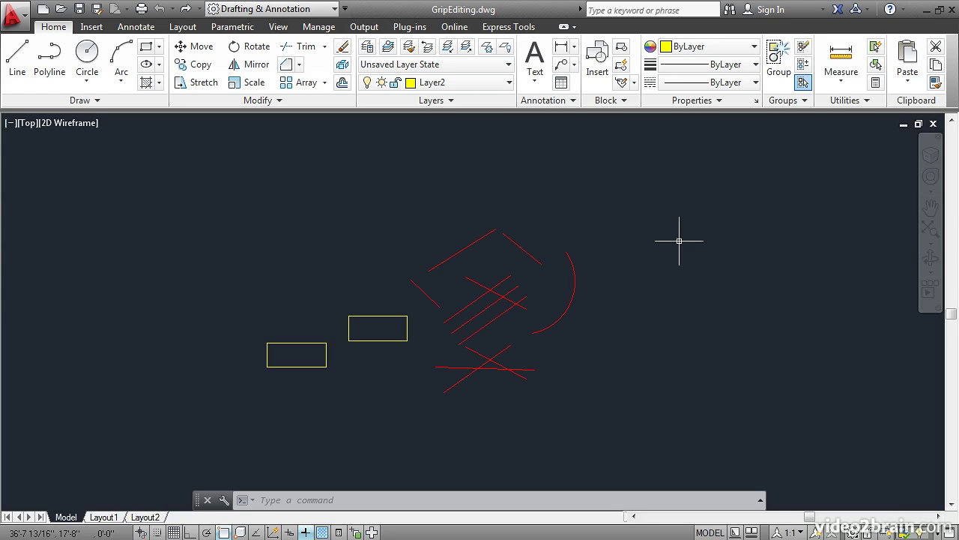
Stretch the upper endpoint of the red arc far to the right, forming a wide, shallow arch
click(576, 278)
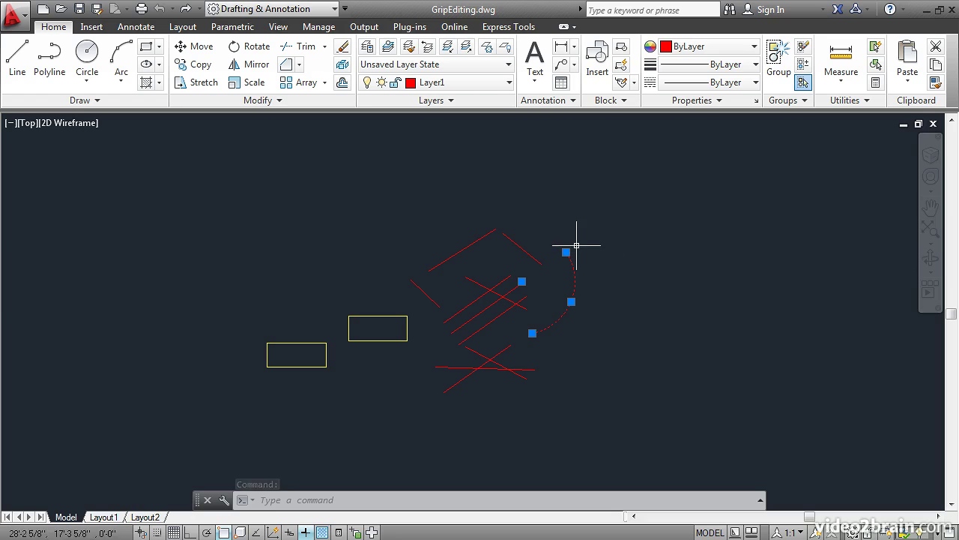
mouse_move(566, 252)
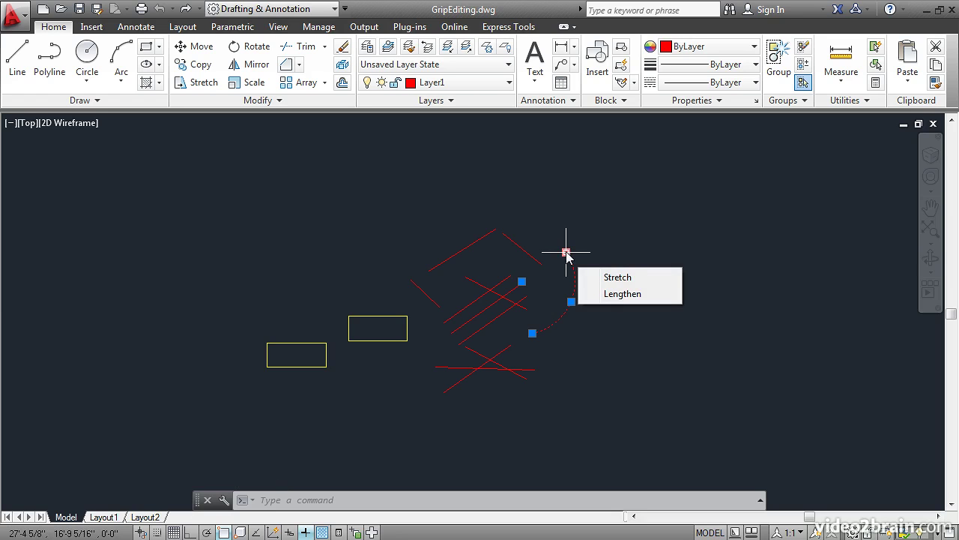
click(619, 278)
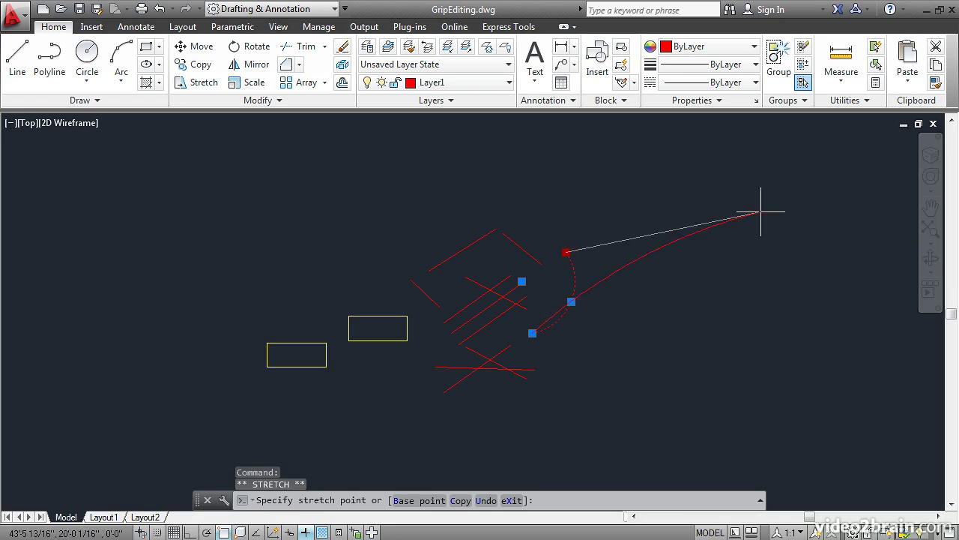
click(793, 287)
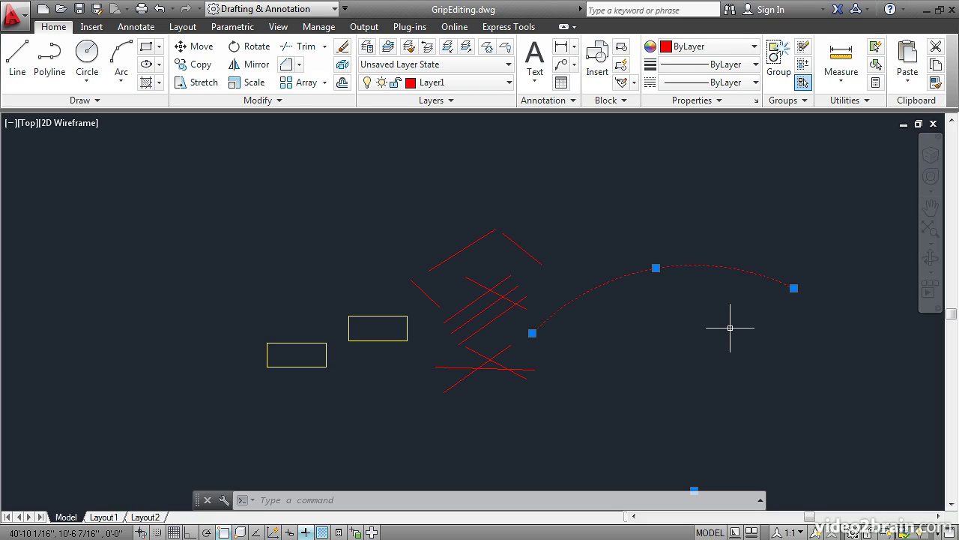
Reduce the arc's radius from its midpoint grip, pulling the curve inward toward its centre
mouse_move(656, 267)
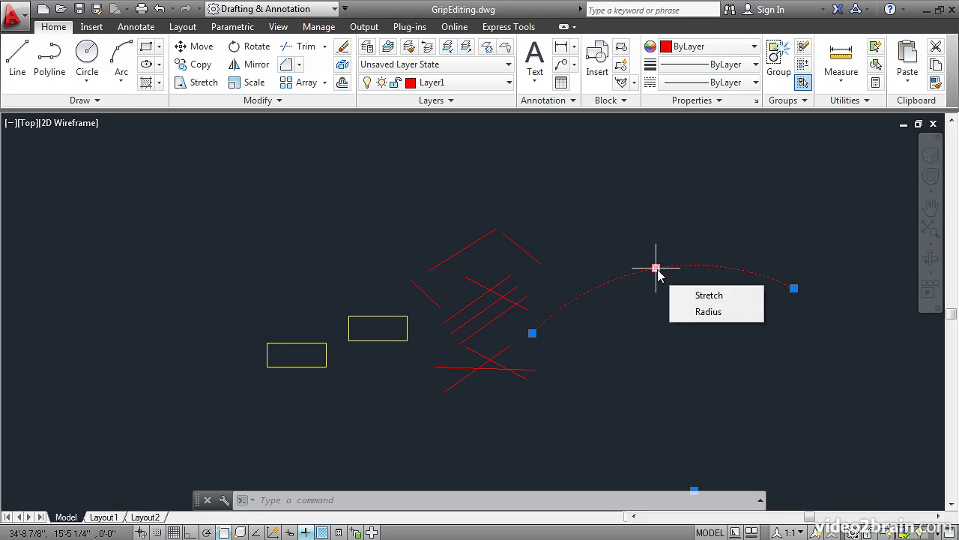
click(705, 313)
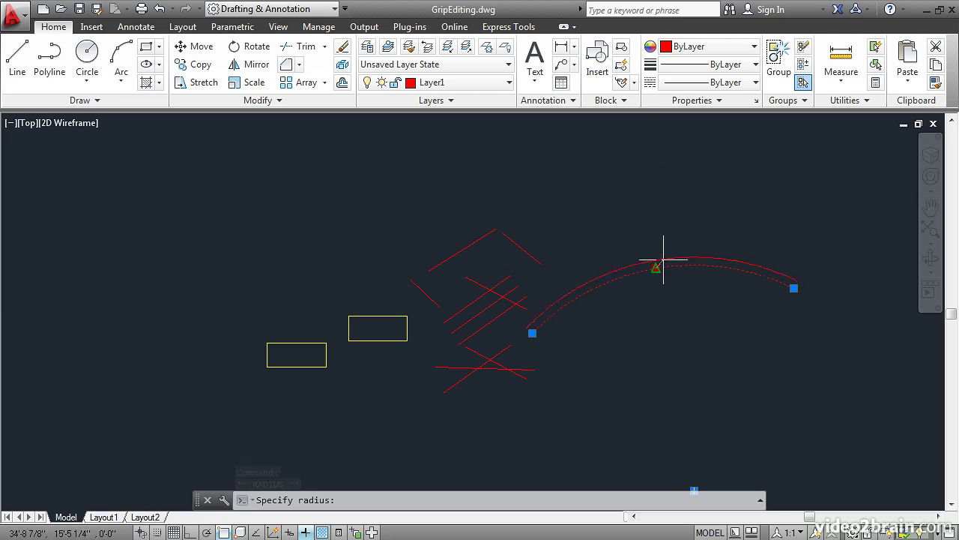
click(671, 339)
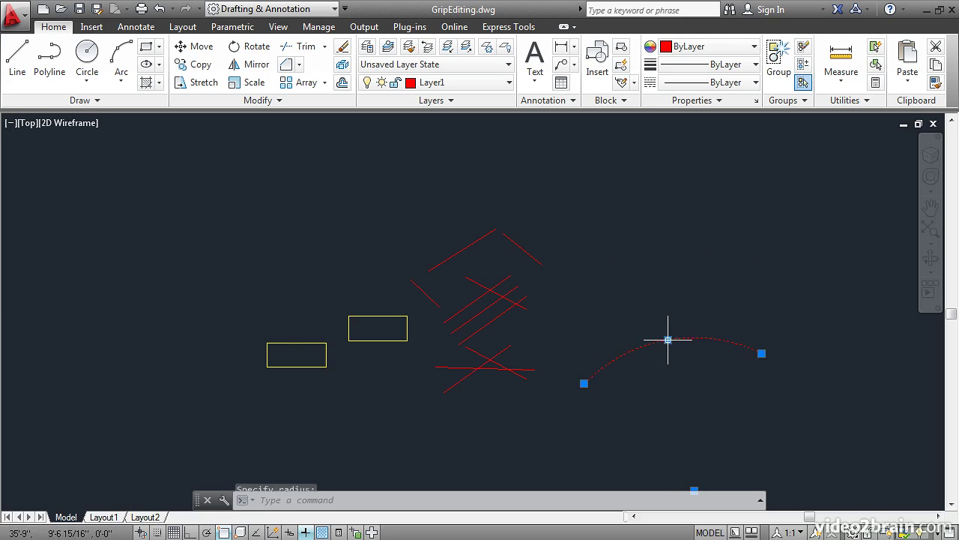
Shorten the arc from its right endpoint with the Lengthen grip option, ending it near the crest
mouse_move(762, 354)
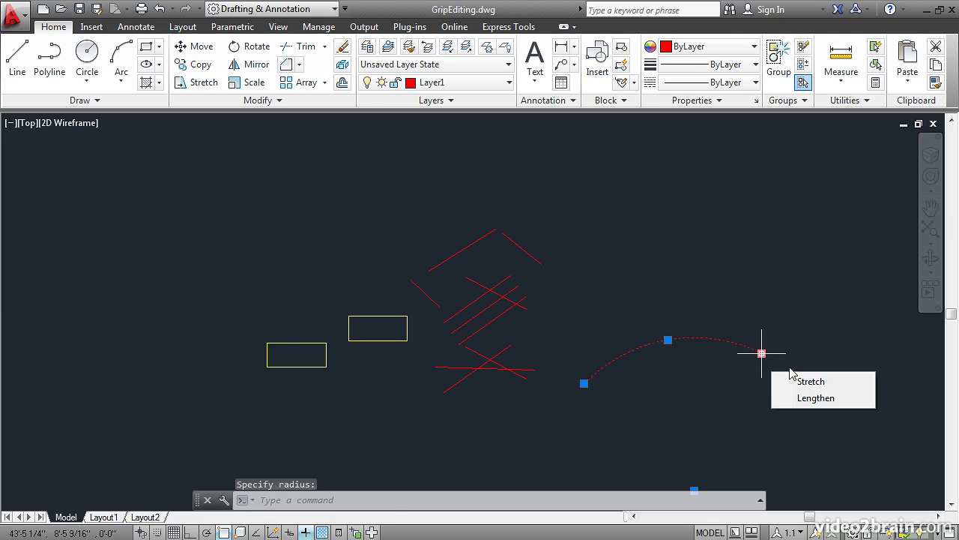
click(807, 398)
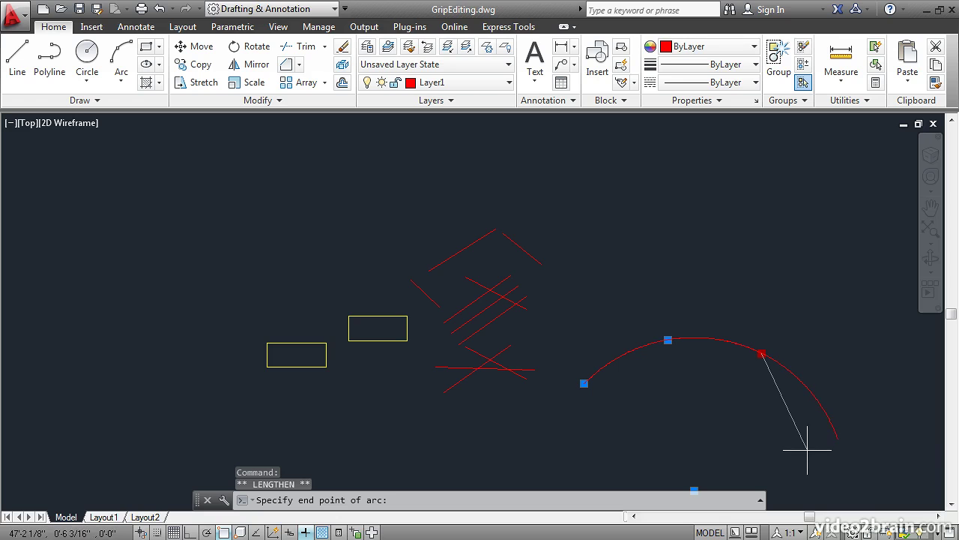
click(692, 393)
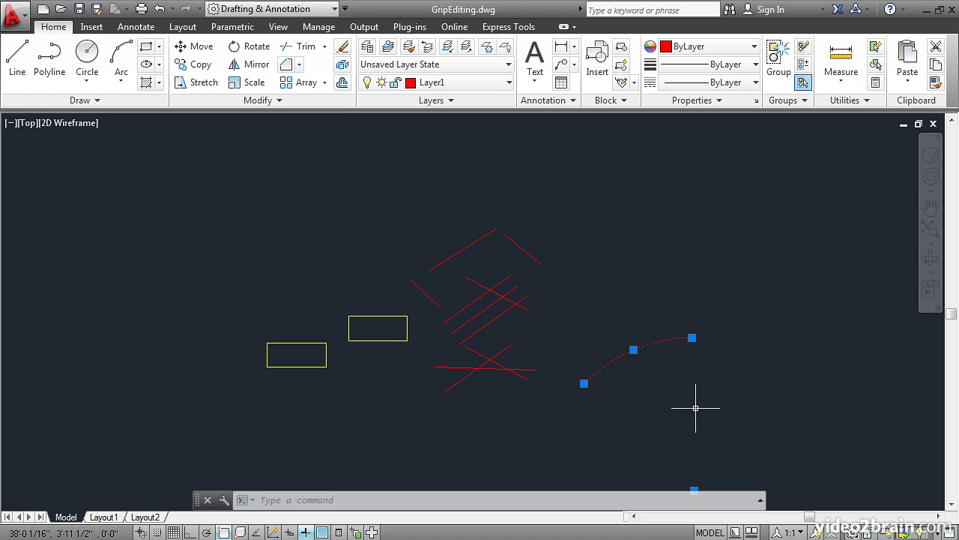
Rotate the arc about its right endpoint so it swings across to the right and hangs below that point
click(692, 338)
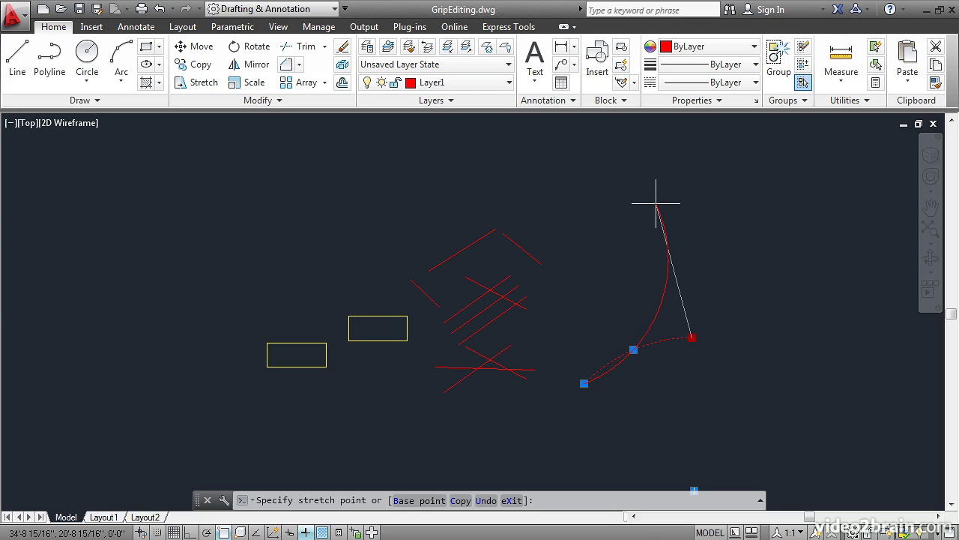
key(space)
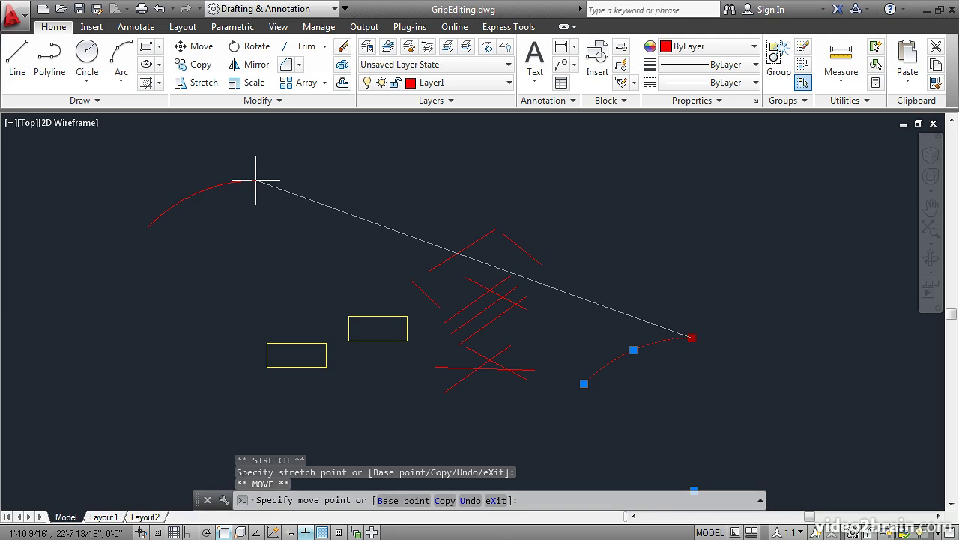
key(space)
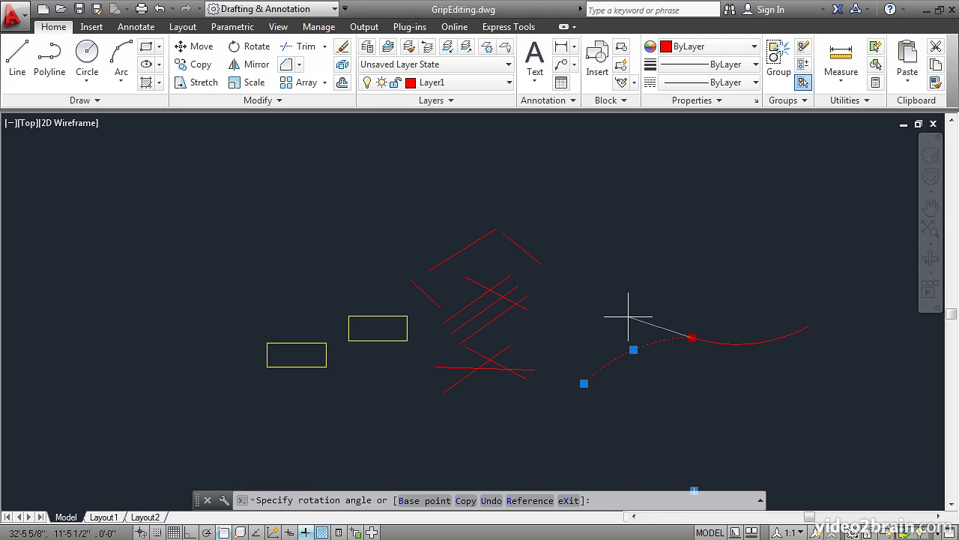
click(636, 281)
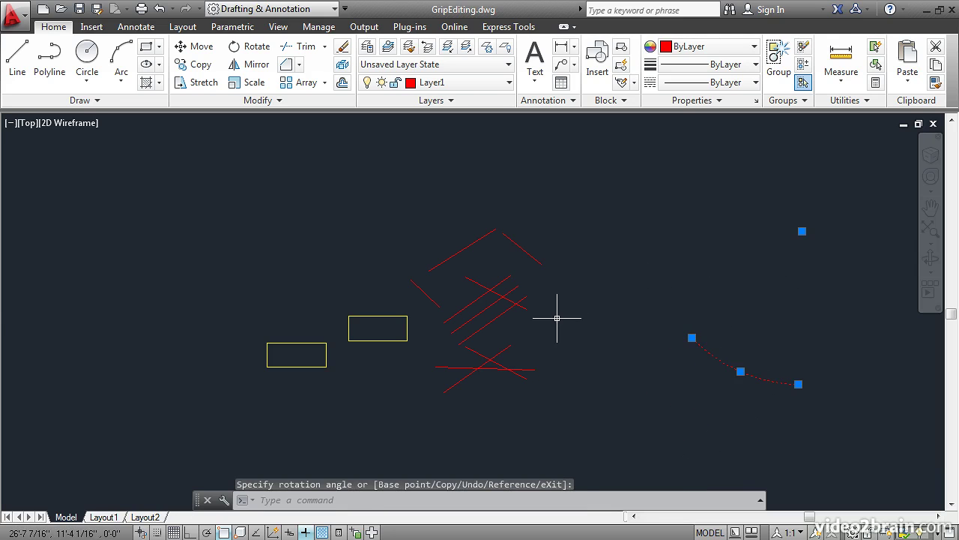
Move the arc by its upper endpoint into the empty area above and left of the two yellow rectangles
click(692, 338)
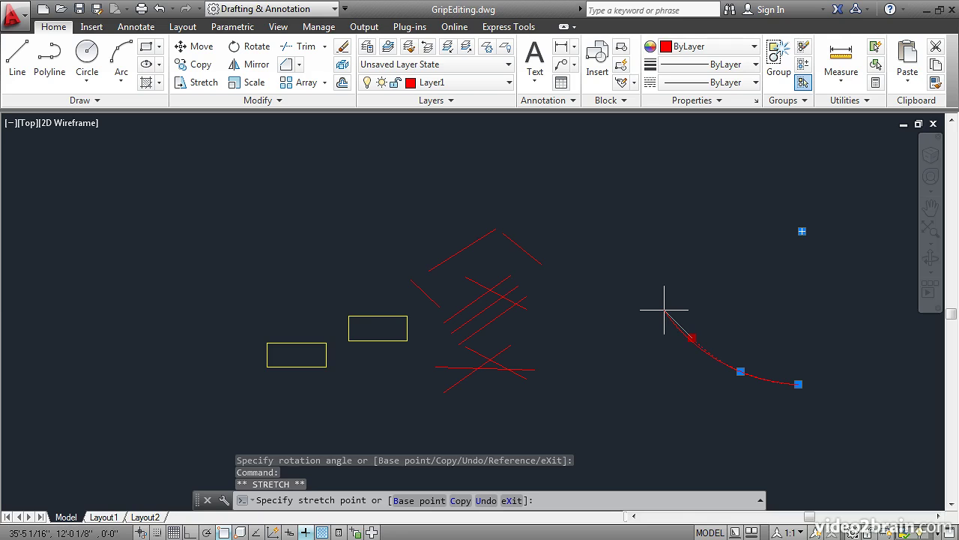
key(space)
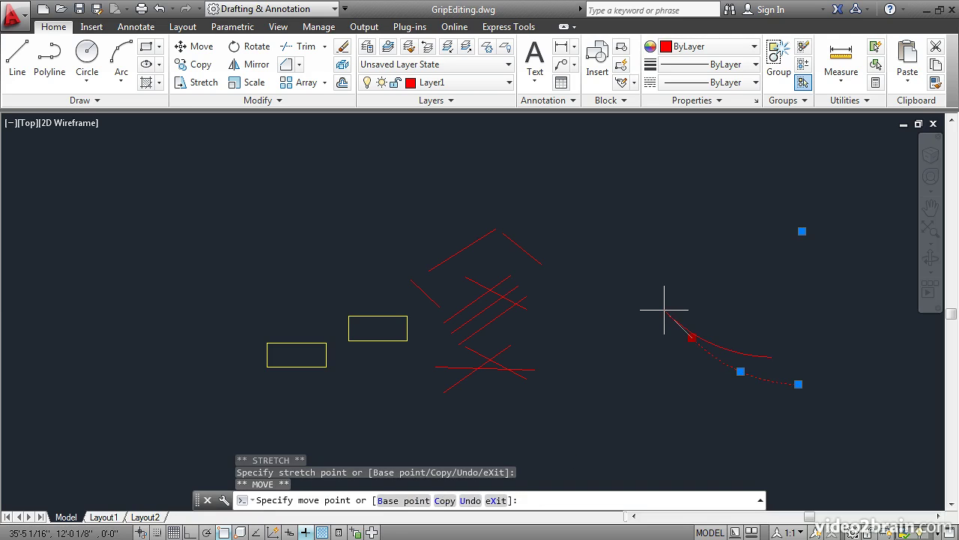
click(171, 172)
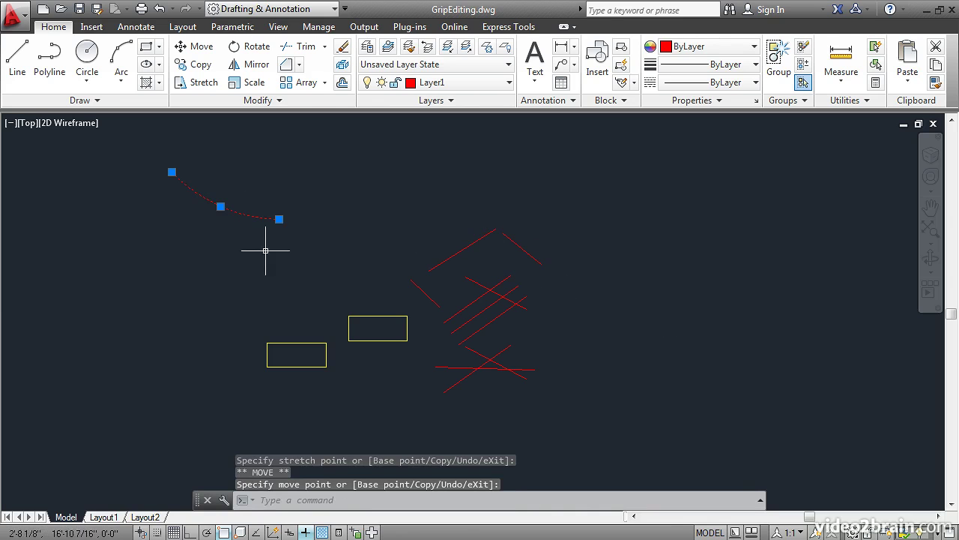
Scale the arc by a factor of .5 about its lower right endpoint
click(279, 219)
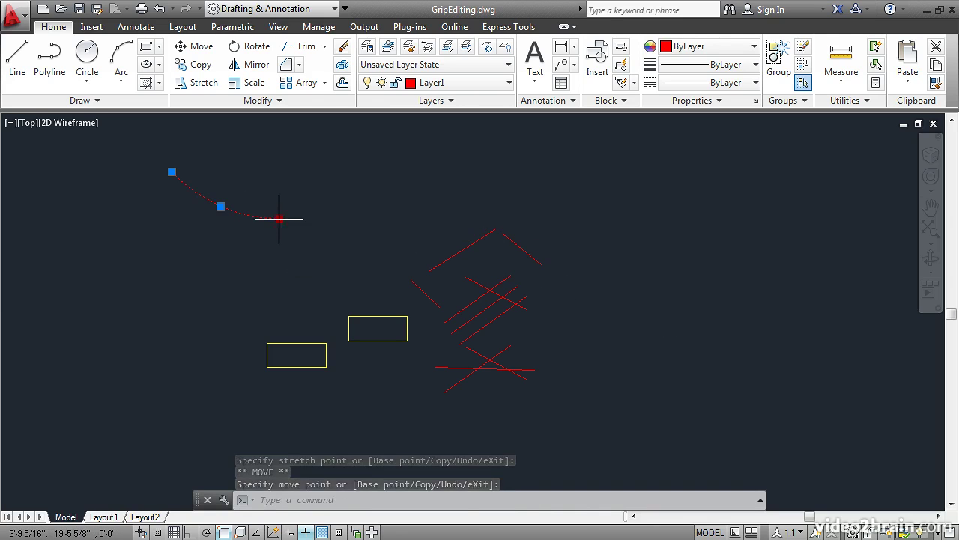
key(space)
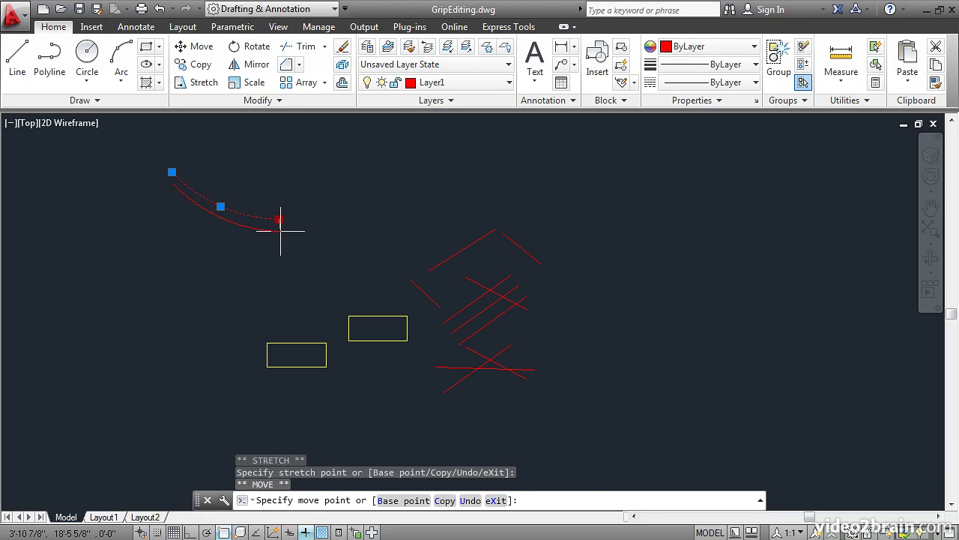
key(space)
key(space)
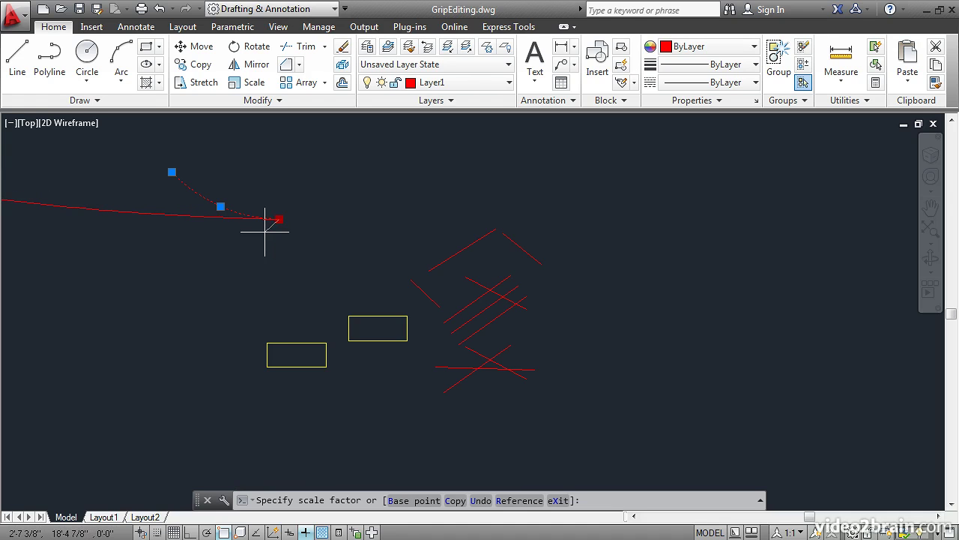
text(.5)
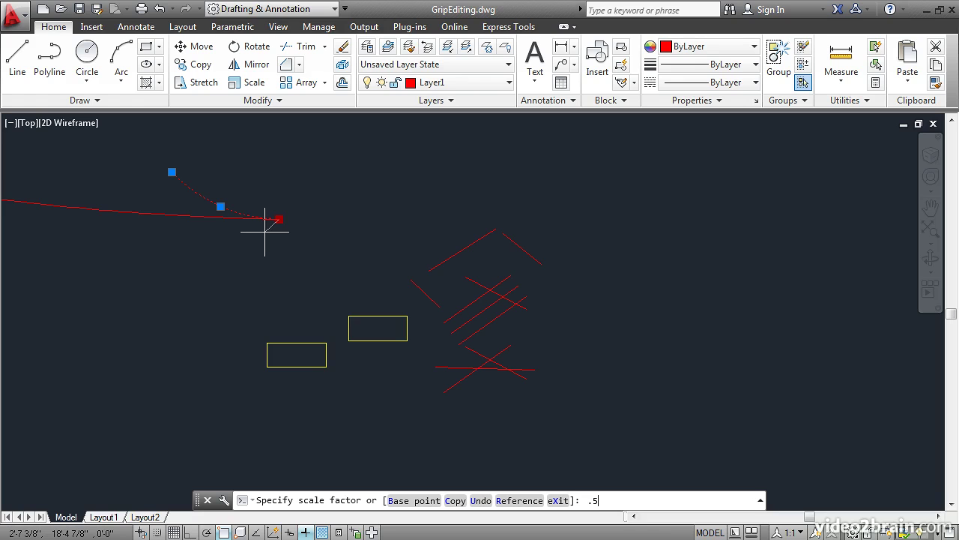
key(Return)
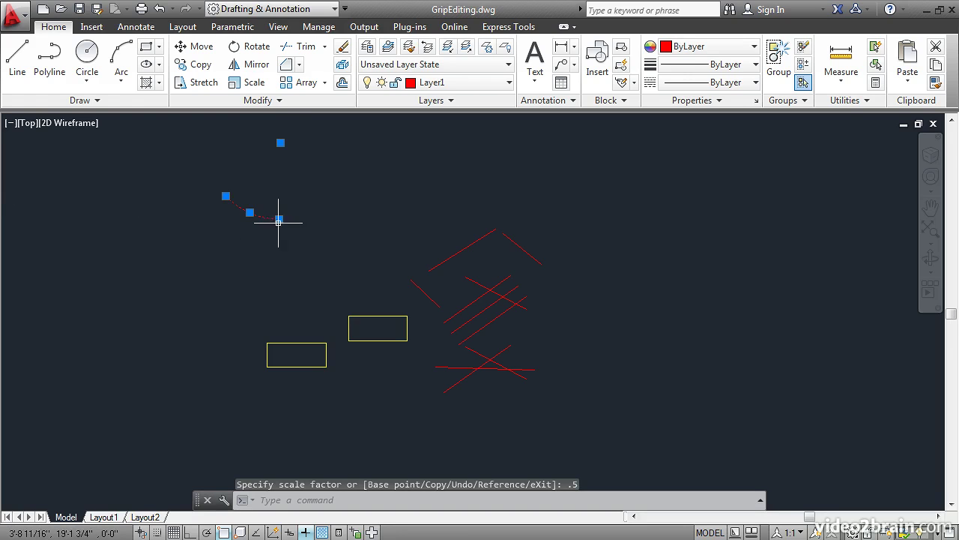
Mirror the arc across a line rising to the right from its lower right endpoint, without keeping a copy, and deselect it
click(279, 219)
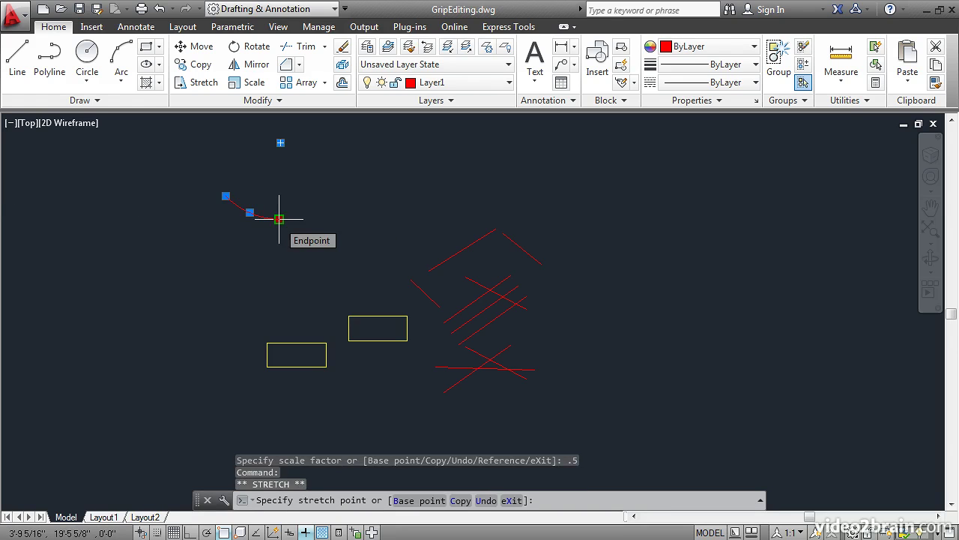
key(space)
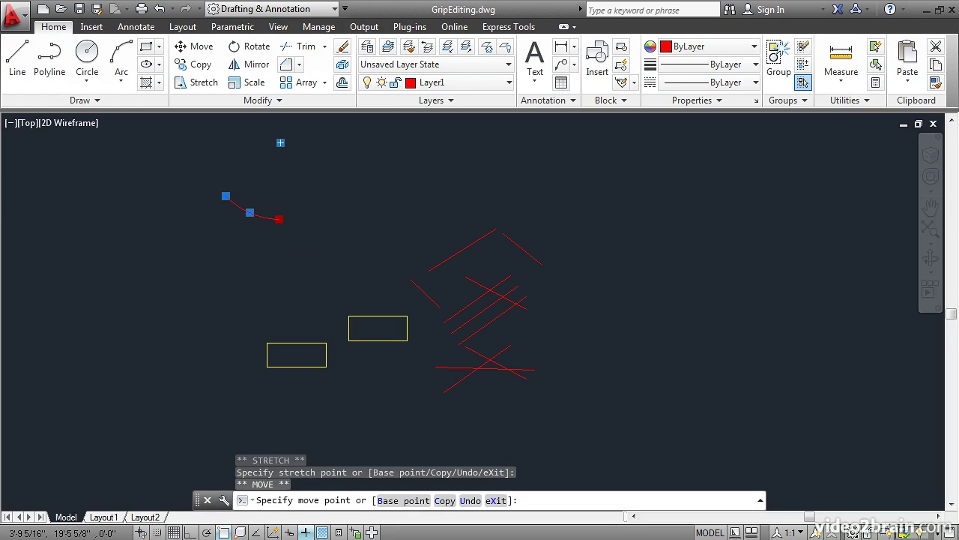
key(space)
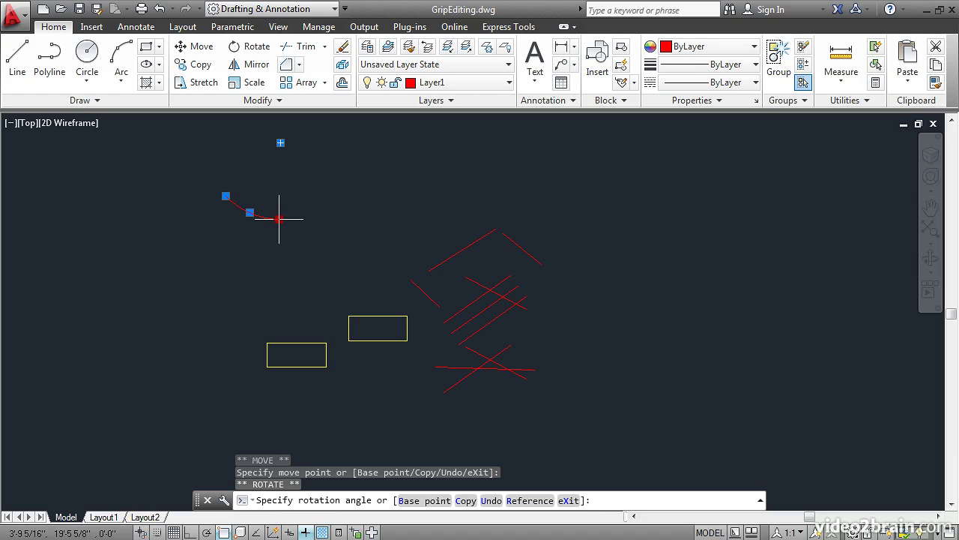
key(space)
key(space)
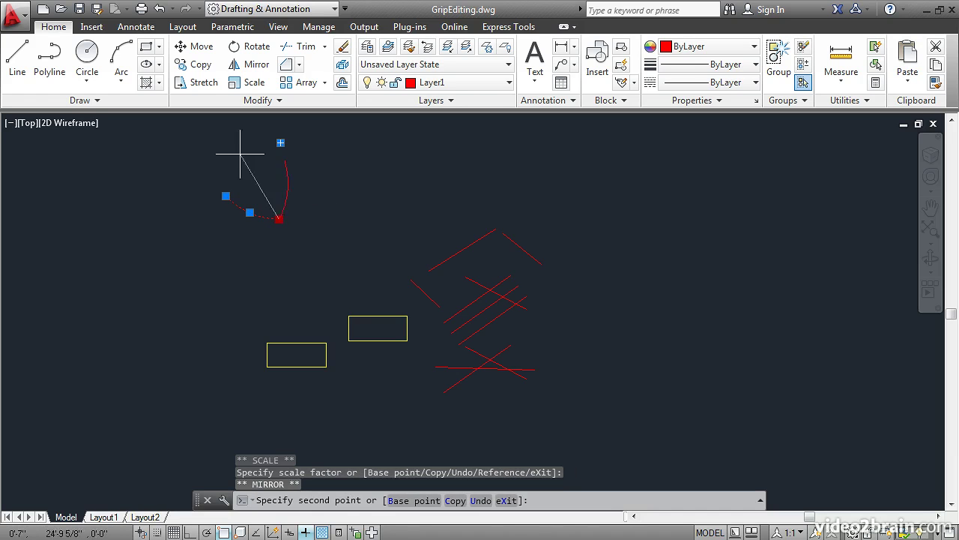
click(324, 172)
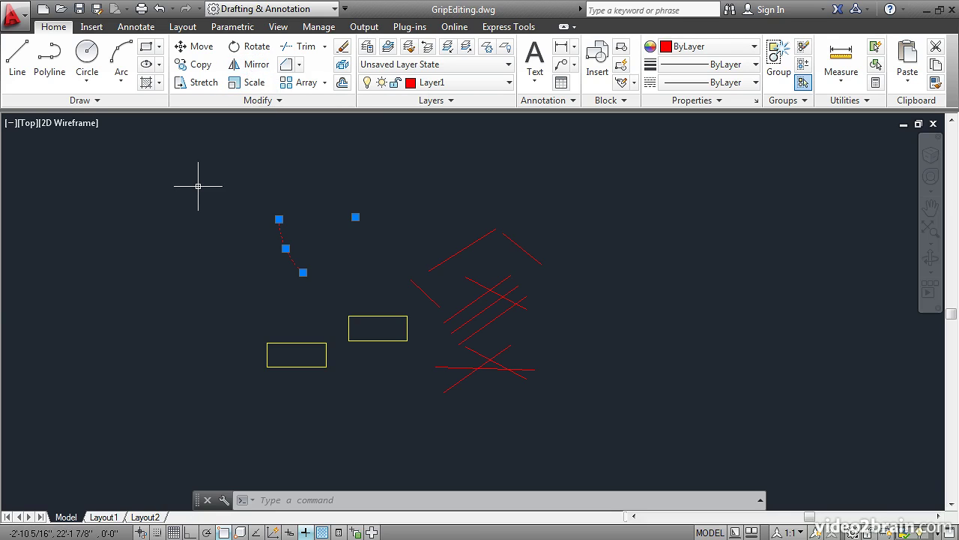
key(Escape)
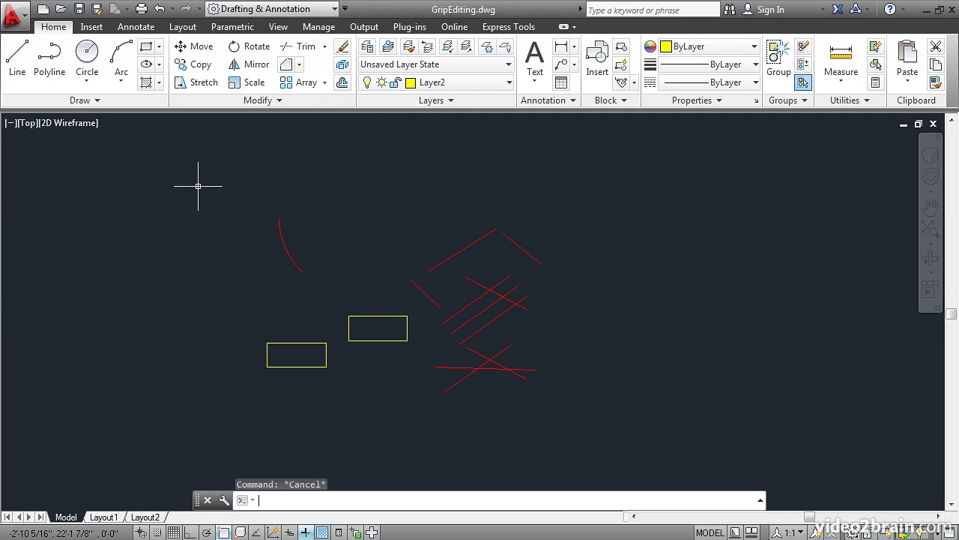
Stretch the top edge of the right yellow rectangle straight up by about 1'-10" with Ortho on
click(368, 318)
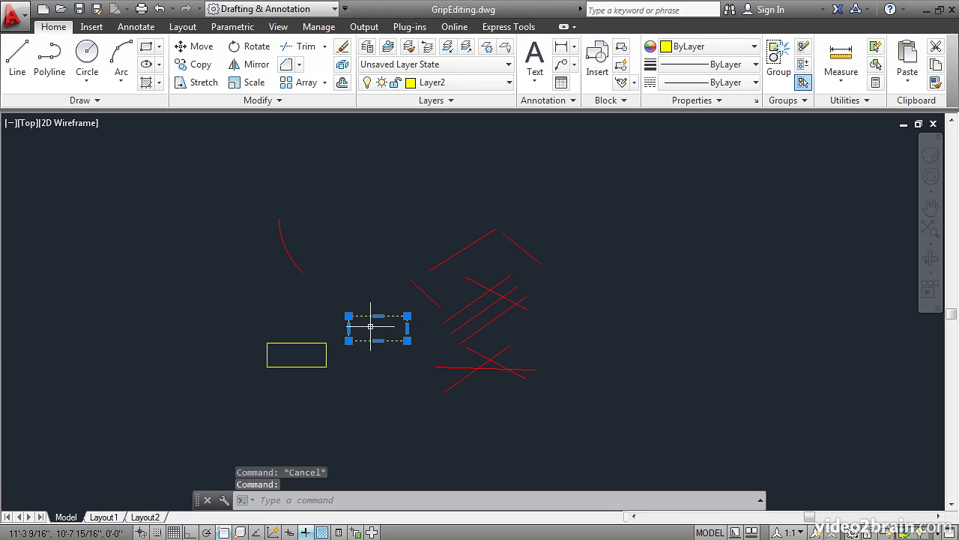
scroll(371, 326, up, 3)
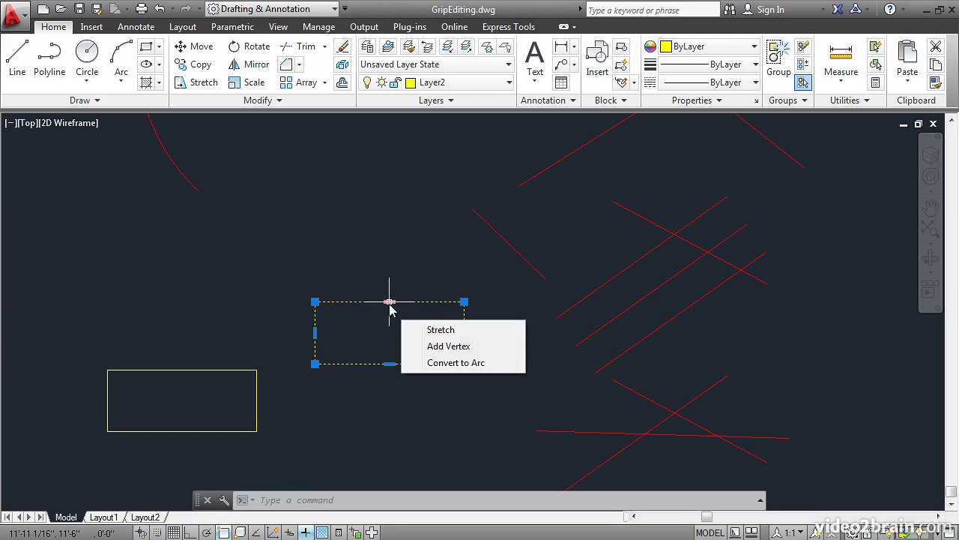
click(389, 301)
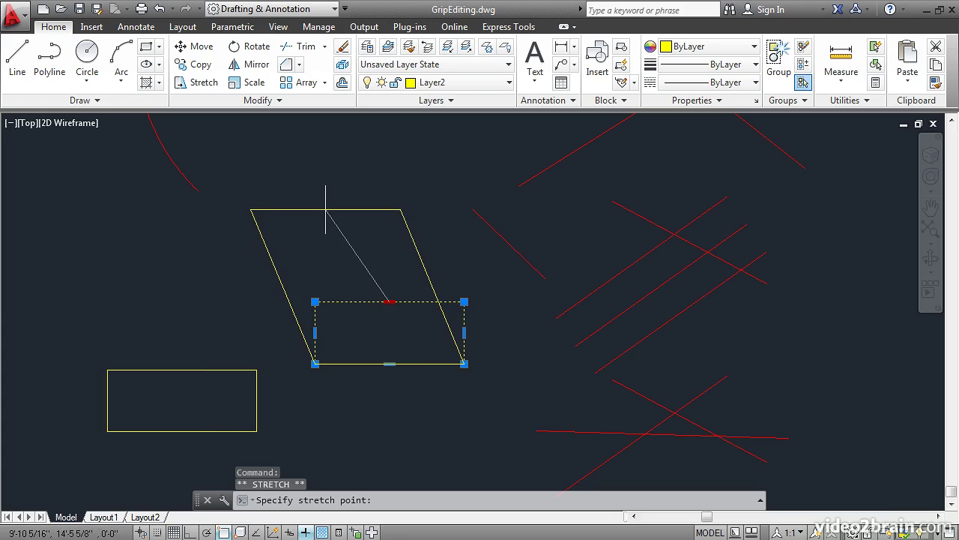
click(190, 533)
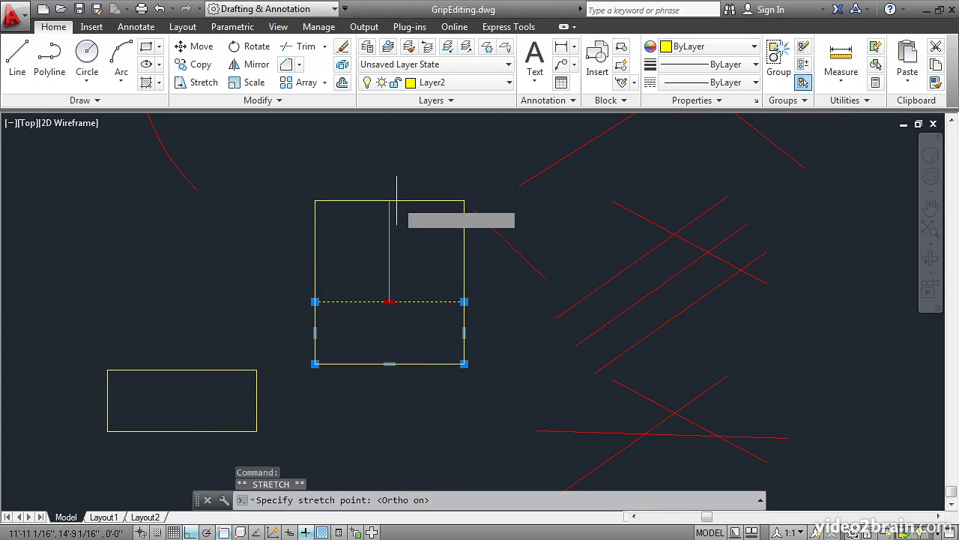
click(390, 245)
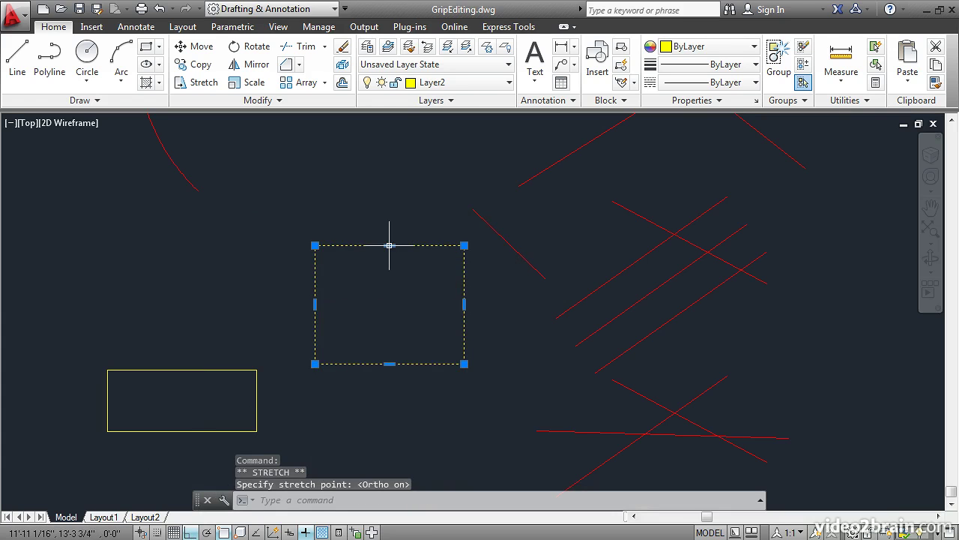
Convert the top edge of the right yellow rectangle to an arc bulging straight up by about 1'-7"
mouse_move(390, 245)
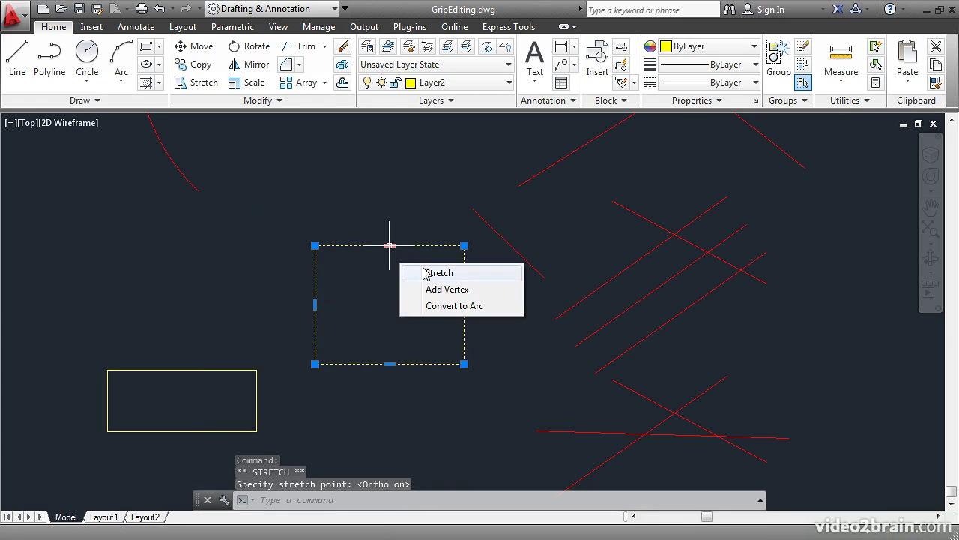
click(441, 305)
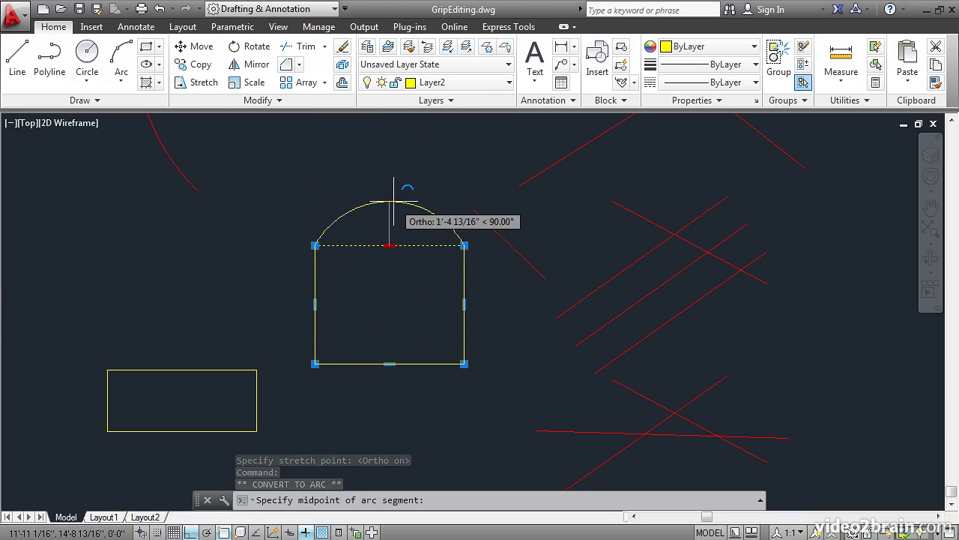
click(389, 195)
Add a vertex at the middle of the top arc, placed straight down level with the outline's upper corners, and deselect the polyline
mouse_move(389, 198)
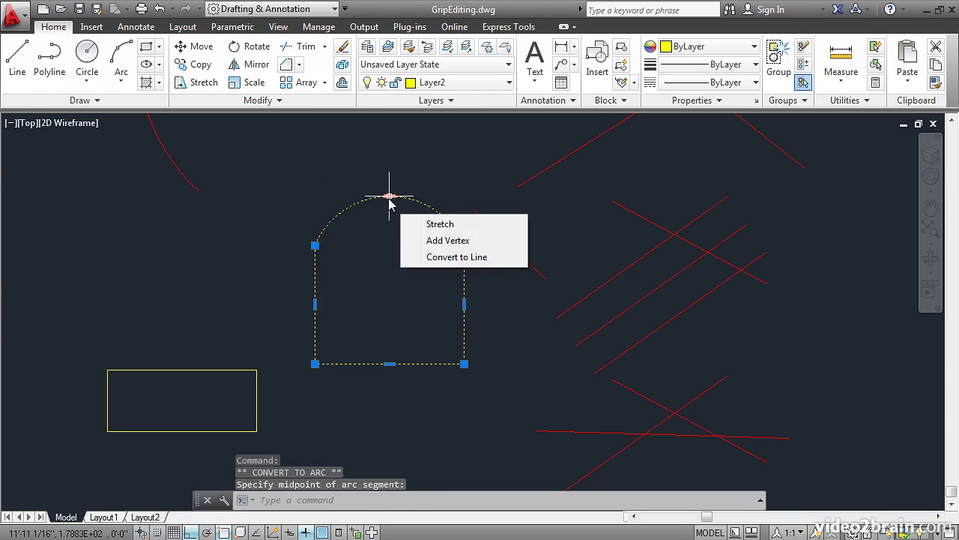
click(426, 240)
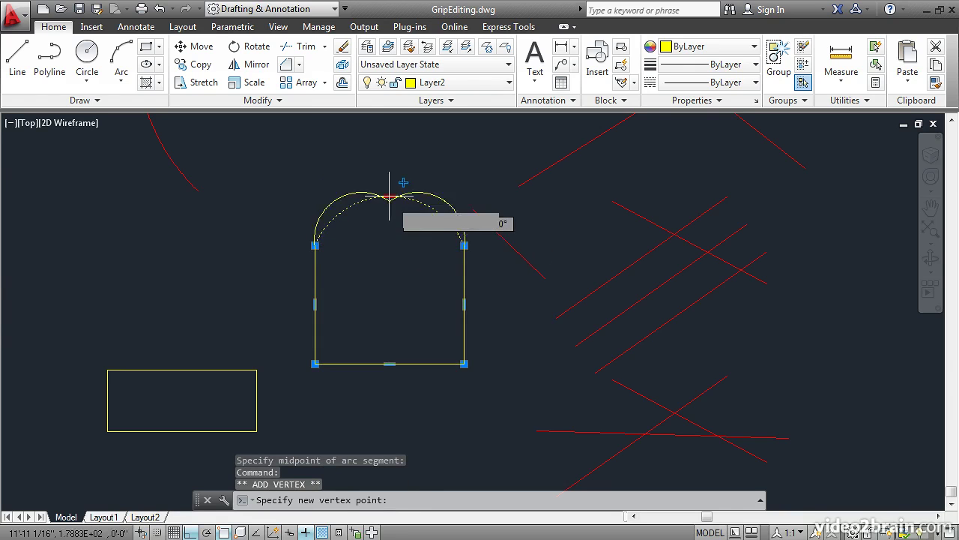
click(391, 245)
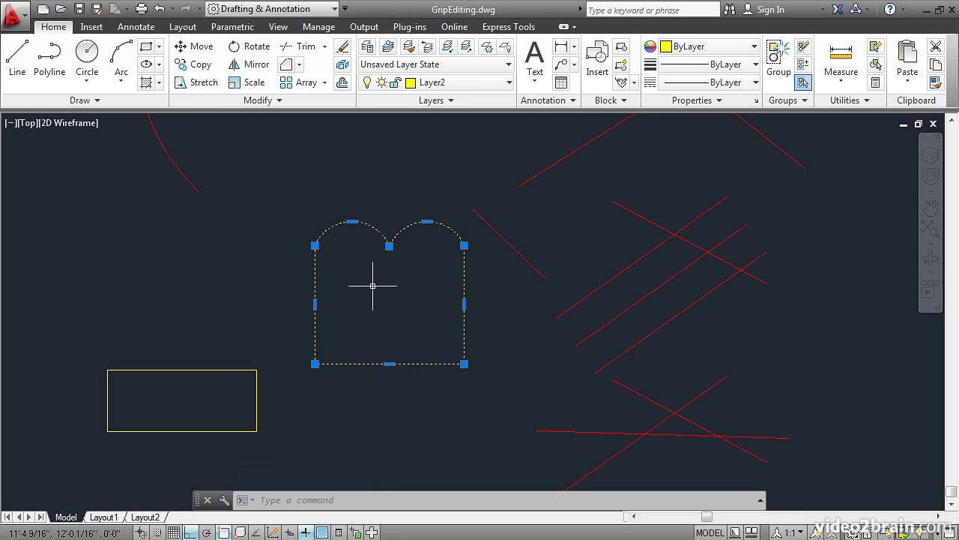
key(Escape)
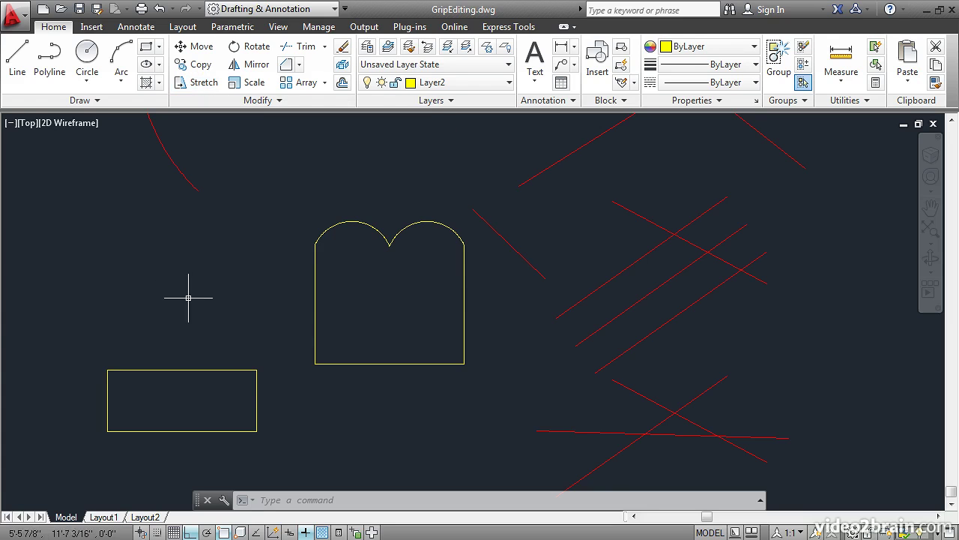
Stretch both upper corners of the left yellow rectangle together straight up to just below the level of the neighbouring outline's arc ends, and deselect it
click(274, 393)
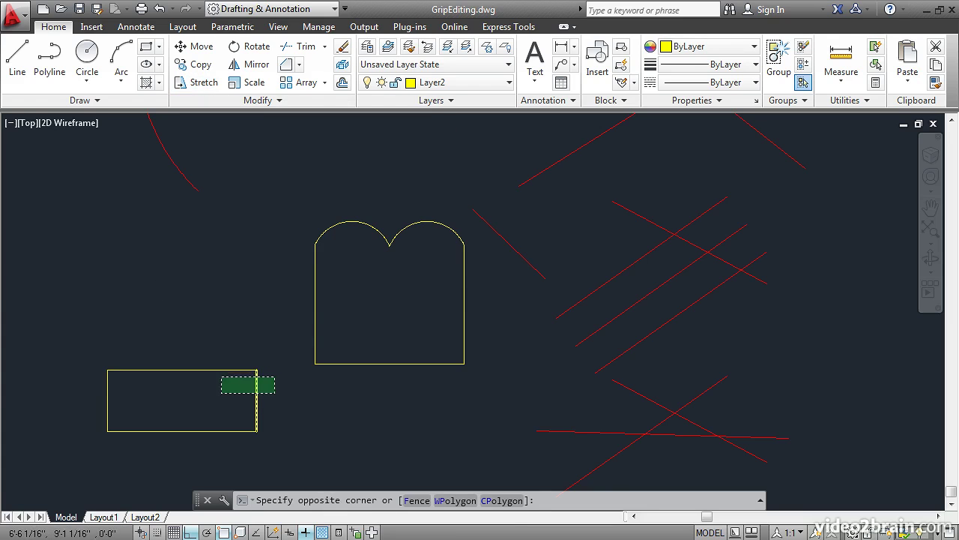
click(87, 350)
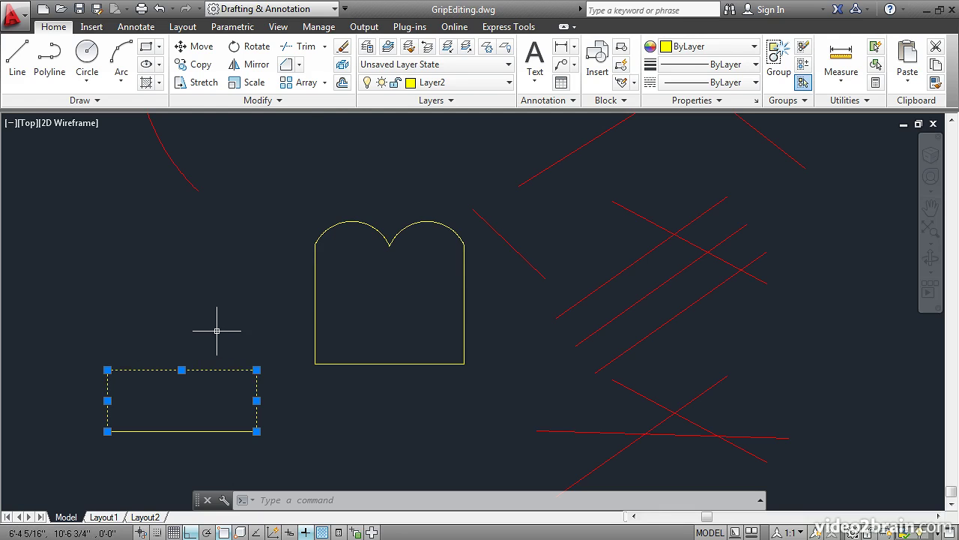
click(257, 370)
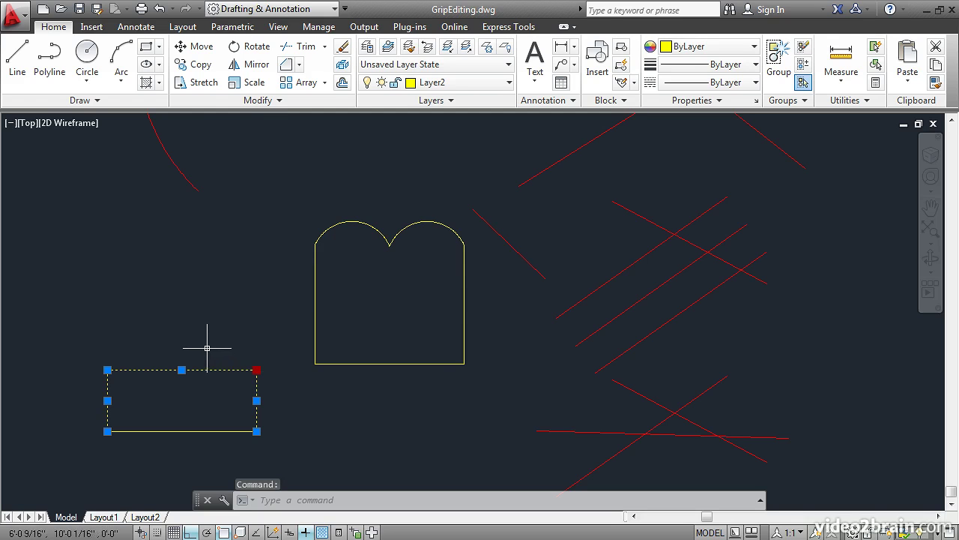
shift+click(107, 370)
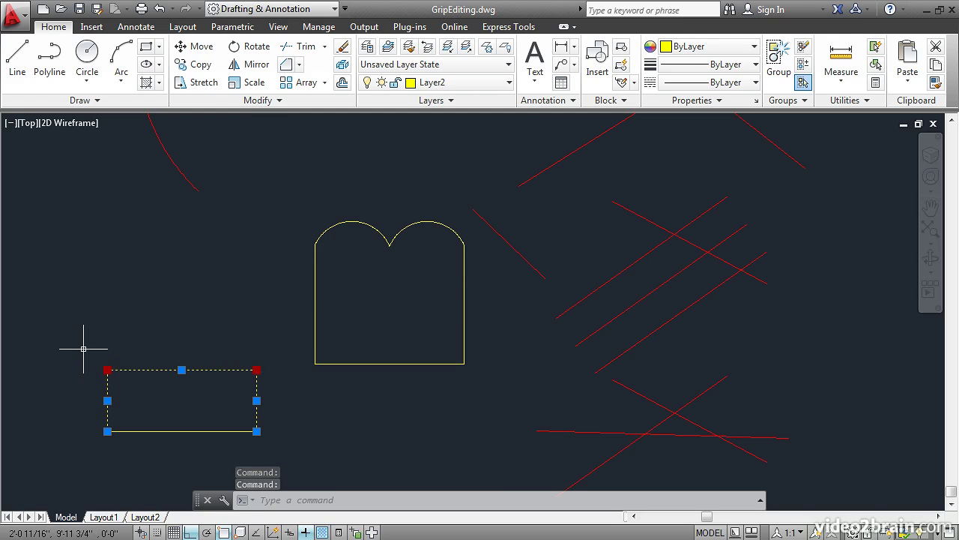
click(107, 369)
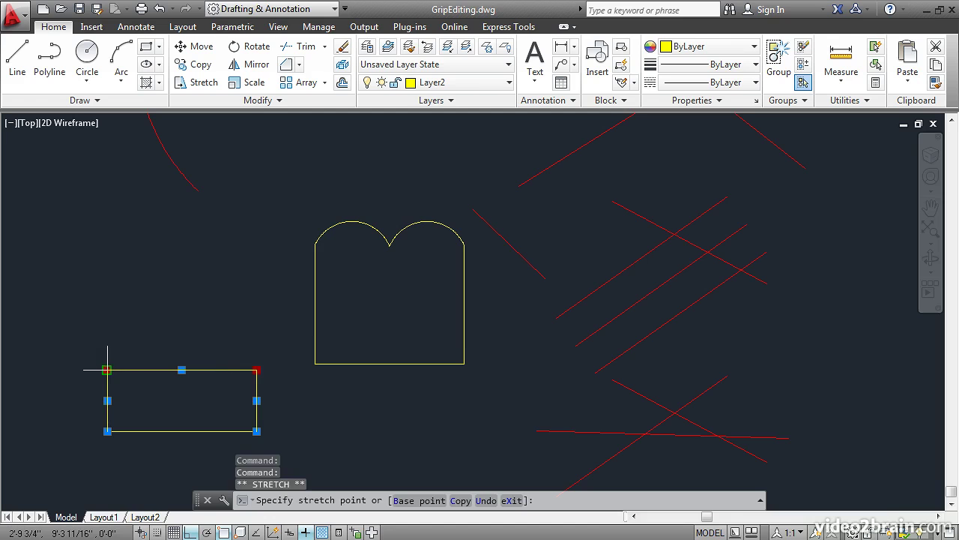
click(108, 253)
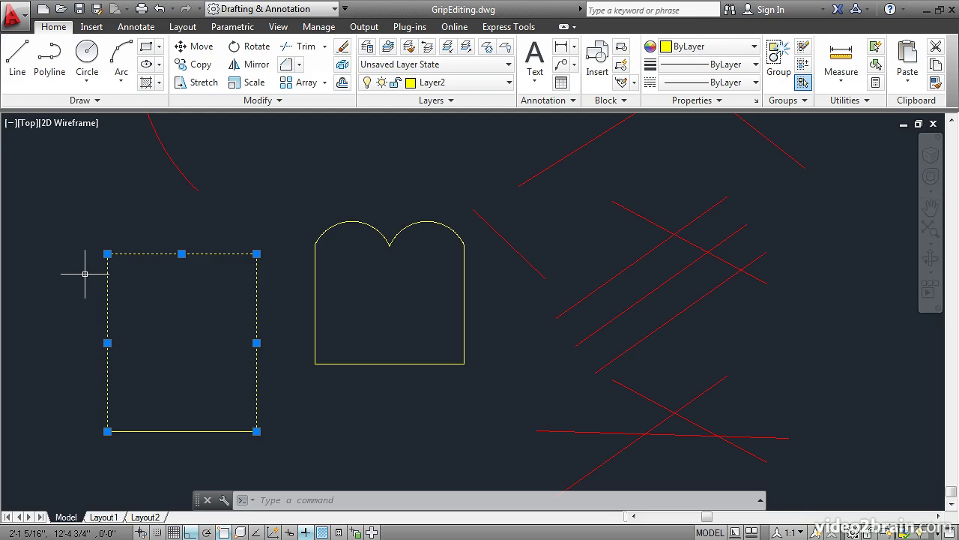
key(Escape)
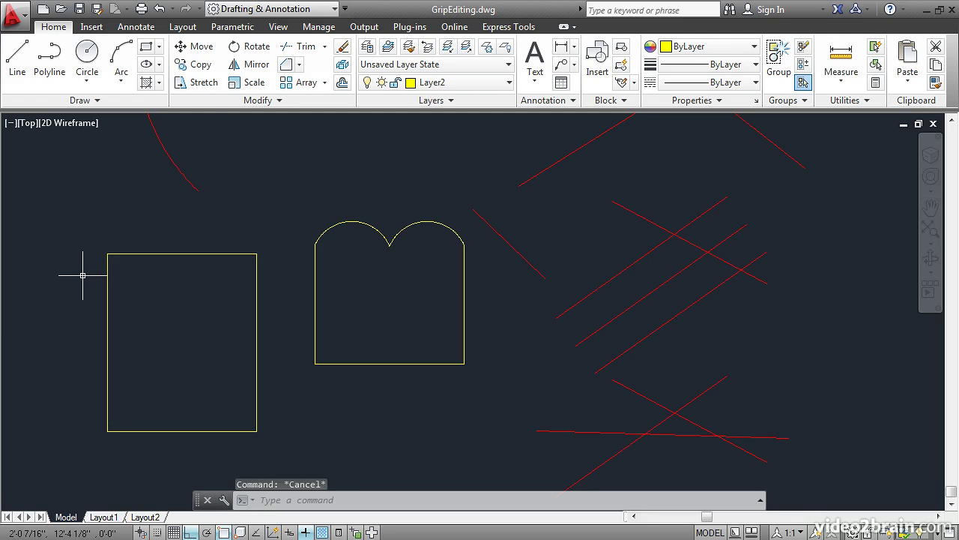